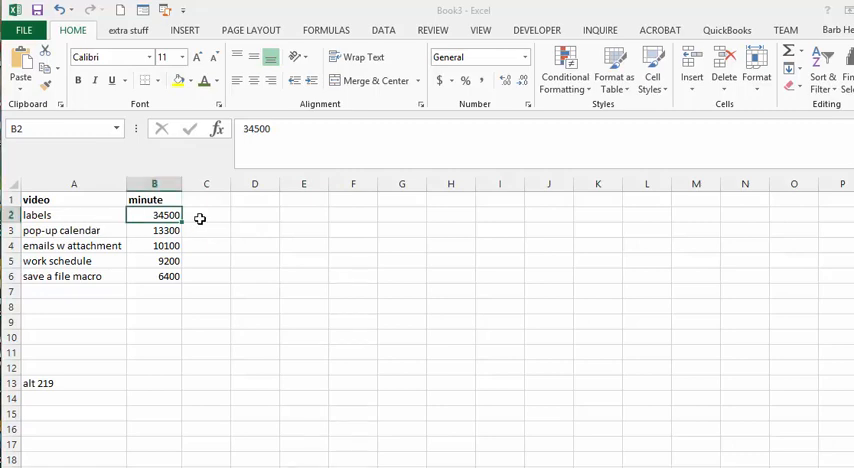
# Start a REPT formula in C2 repeating the solid block character (Alt+219)
pyautogui.click(202, 217)
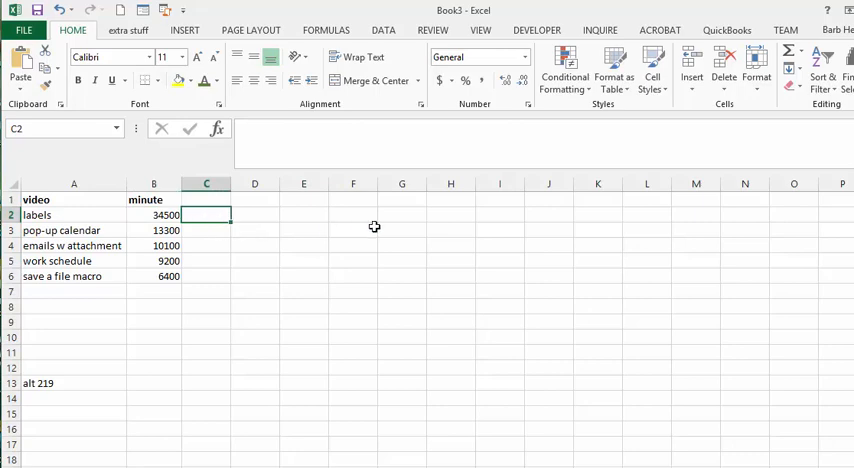
pyautogui.write('=')
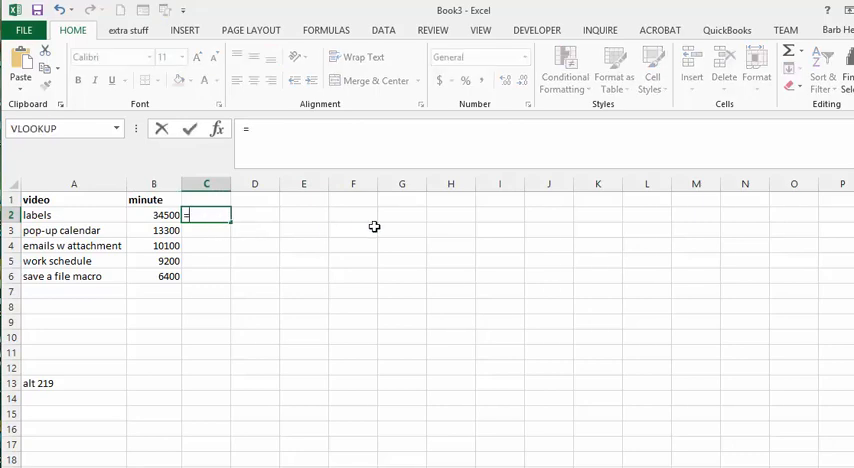
pyautogui.write('re')
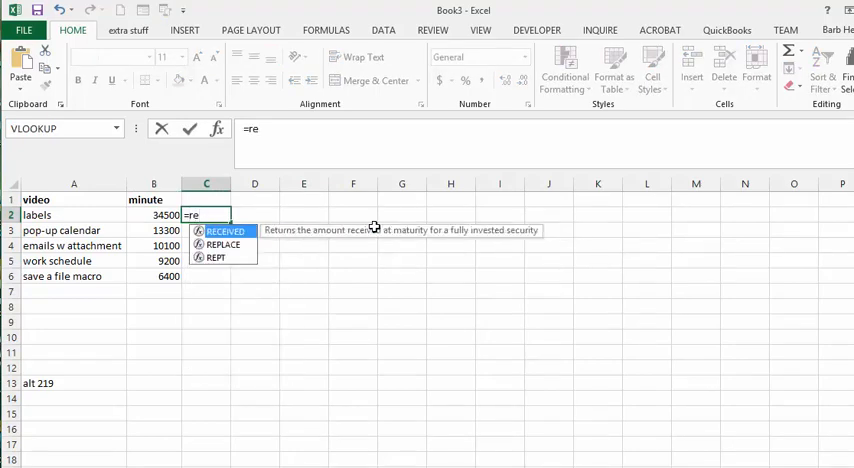
pyautogui.write('pt')
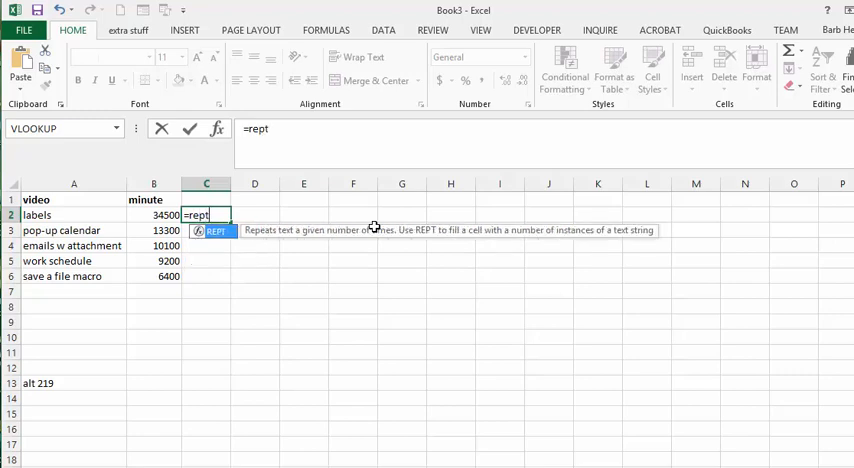
pyautogui.write('(')
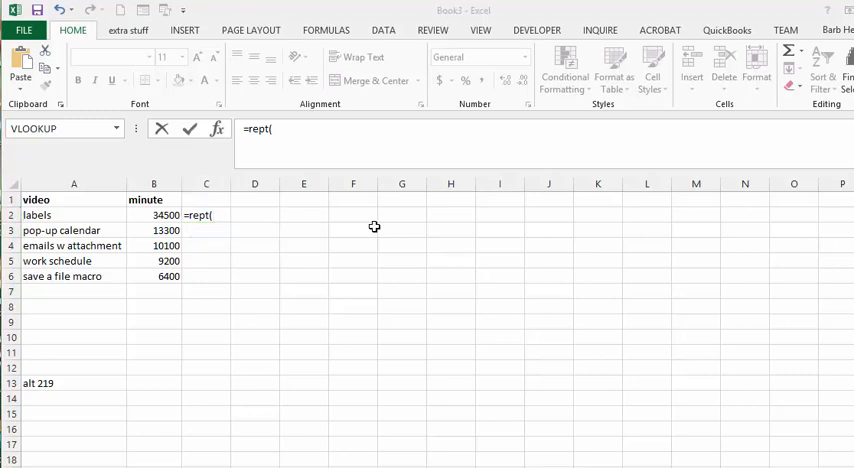
pyautogui.click(278, 128)
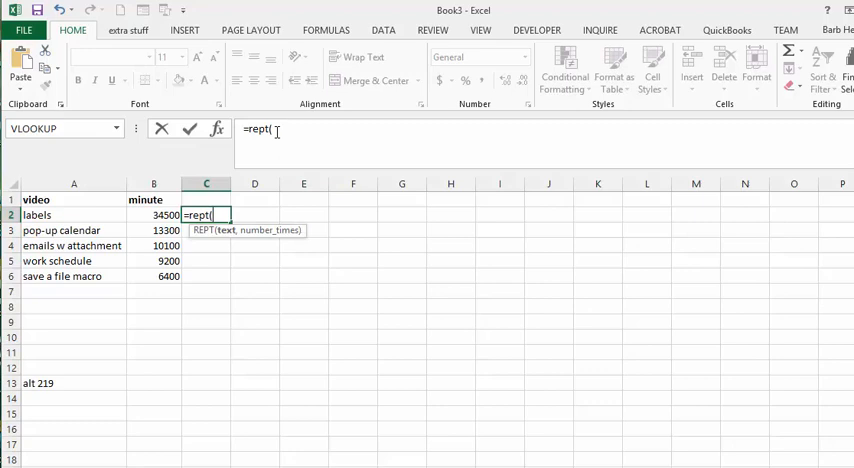
pyautogui.write('"')
pyautogui.write('█')
pyautogui.write(',')
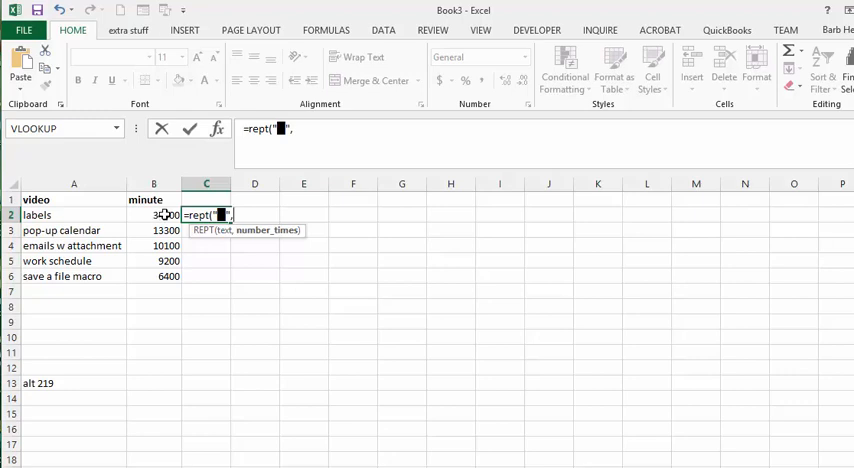
# Complete the formula as REPT(block, INT(B2/1000)) so C2 shows one block per thousand minutes
pyautogui.click(296, 128)
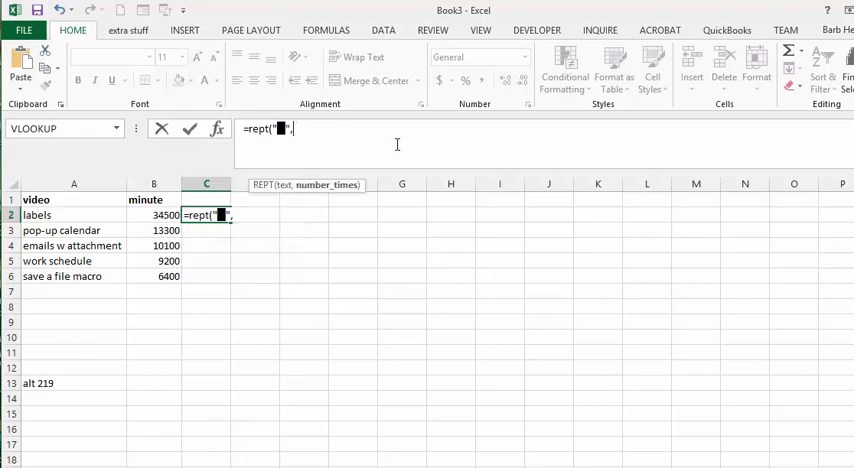
pyautogui.write('int(')
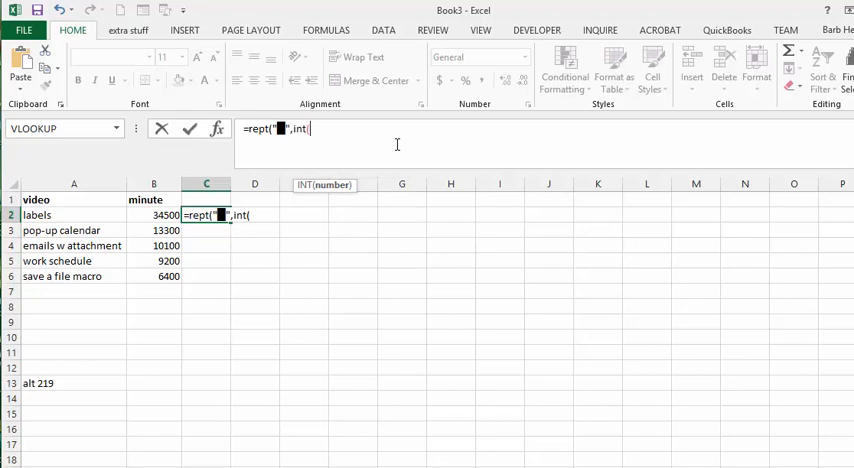
pyautogui.click(158, 215)
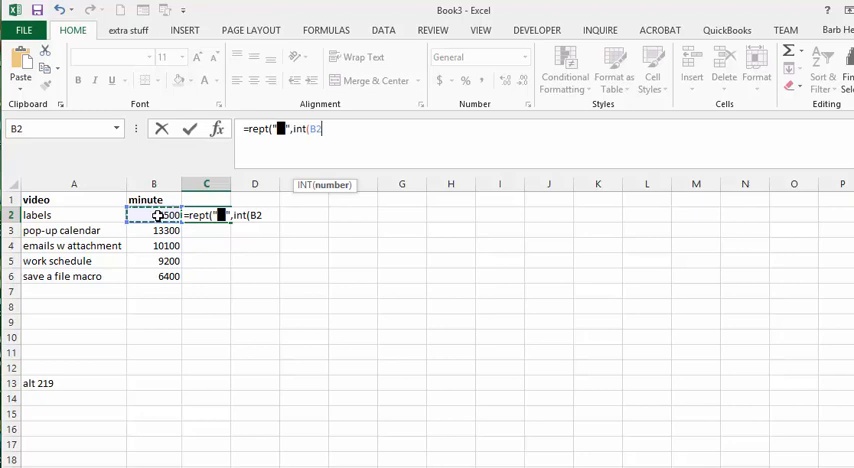
pyautogui.write('/')
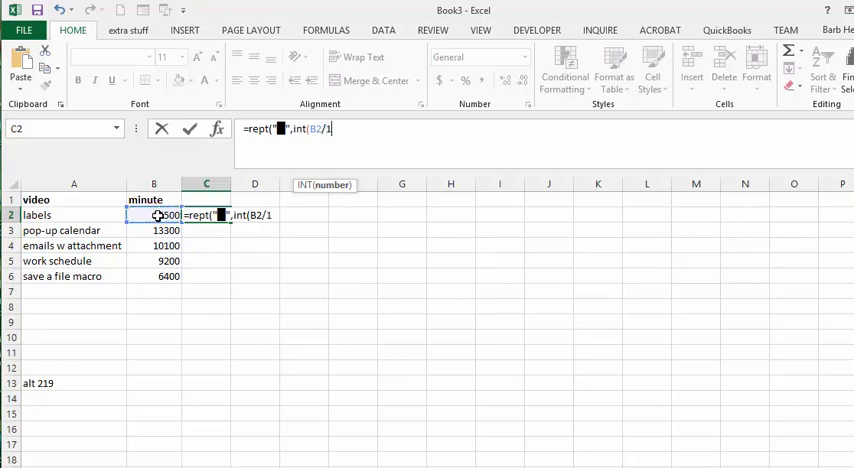
pyautogui.write('100')
pyautogui.write('0')
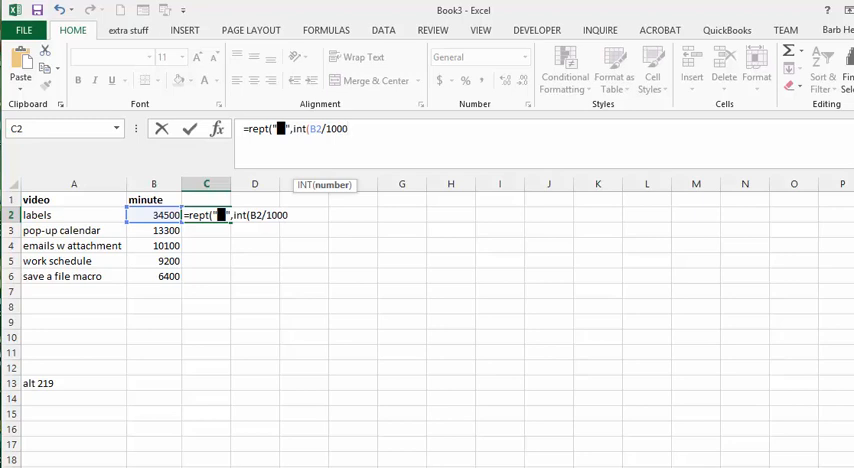
pyautogui.write(')')
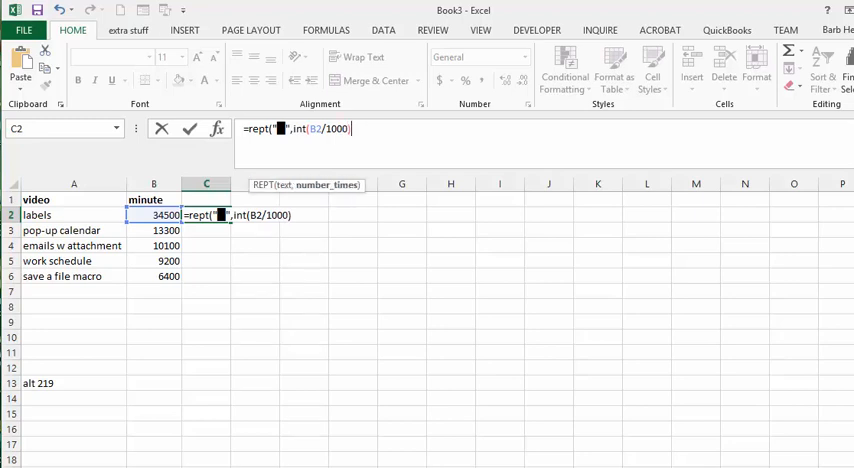
pyautogui.write(')')
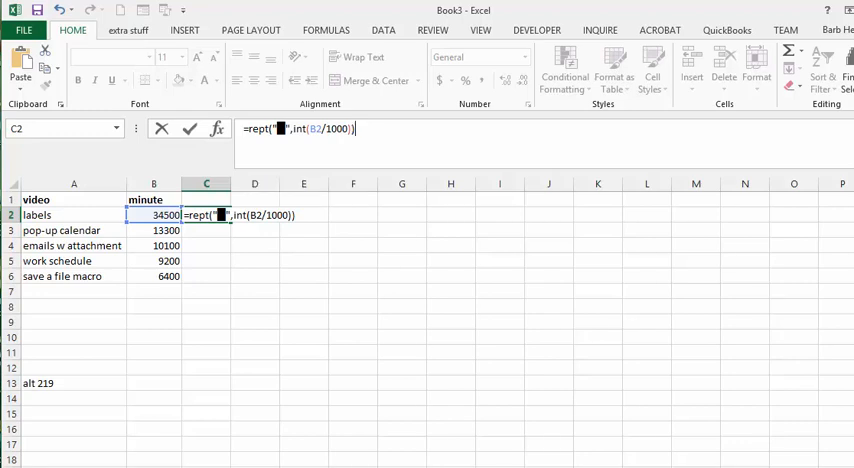
pyautogui.press('Return')
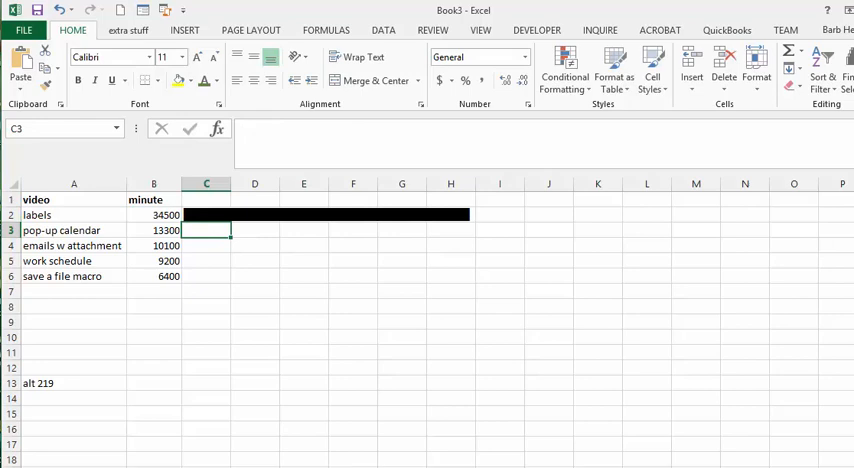
# Fill the bar formula from C2 down through C6 so every video row gets its own block bar
pyautogui.click(210, 215)
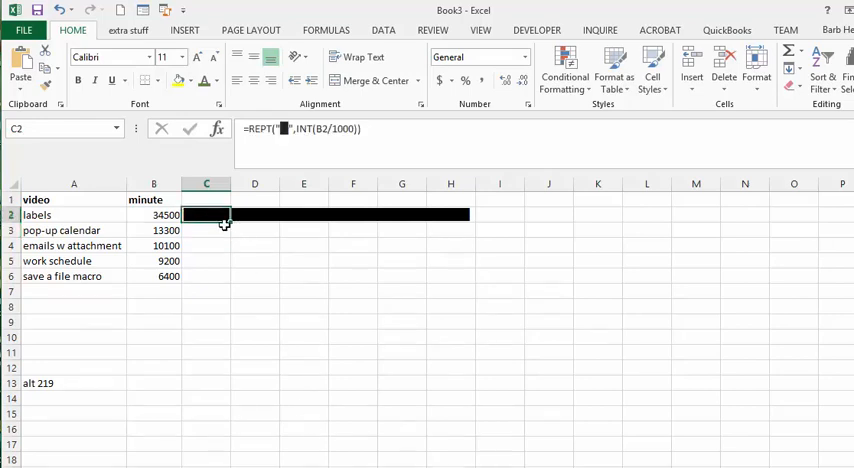
pyautogui.moveTo(229, 222); pyautogui.dragTo(228, 288)
pyautogui.click(317, 302)
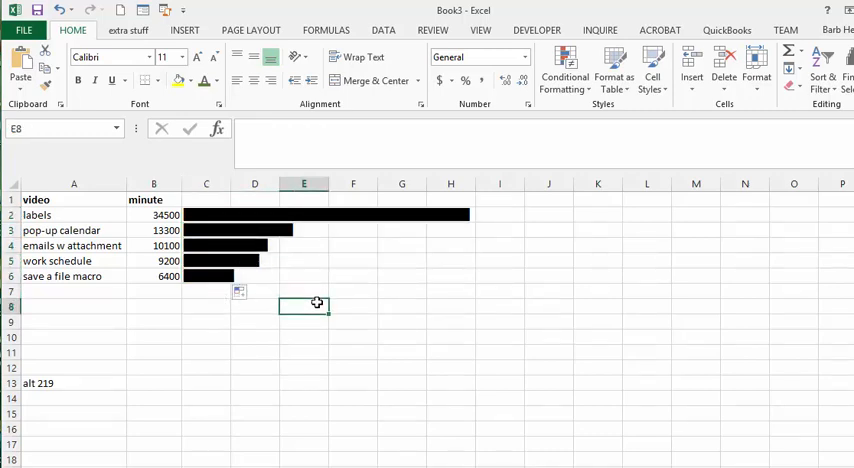
pyautogui.click(241, 215)
pyautogui.click(205, 215)
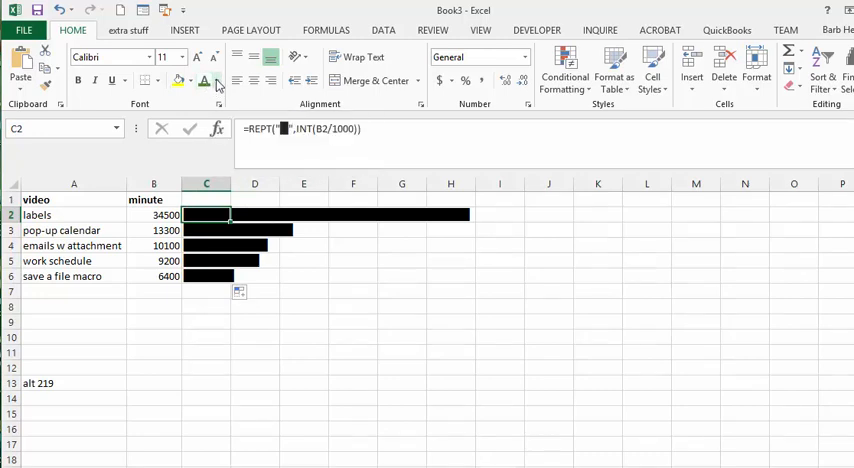
# Colour the labels bar in C2 green via Font Color
pyautogui.click(219, 83)
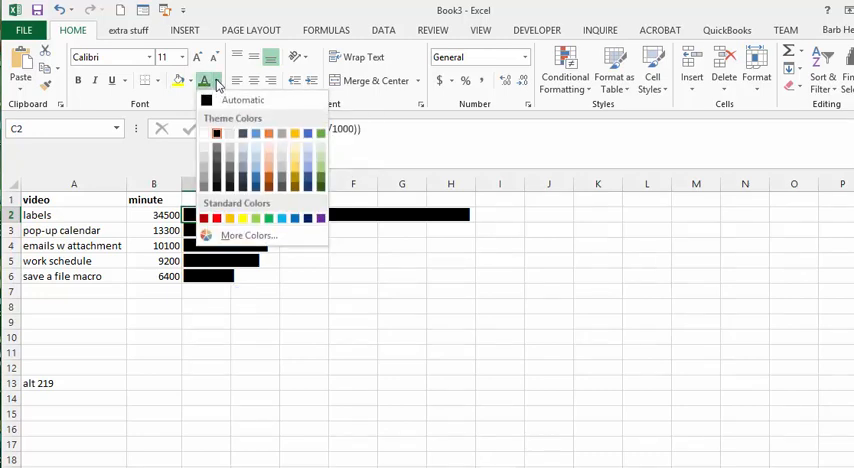
pyautogui.click(320, 135)
pyautogui.click(233, 228)
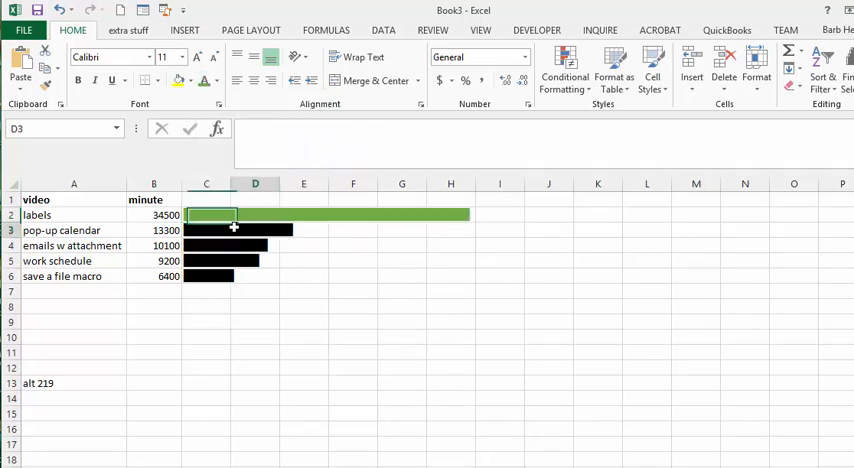
# Colour the pop-up calendar bar in C3 blue via Font Color
pyautogui.click(206, 230)
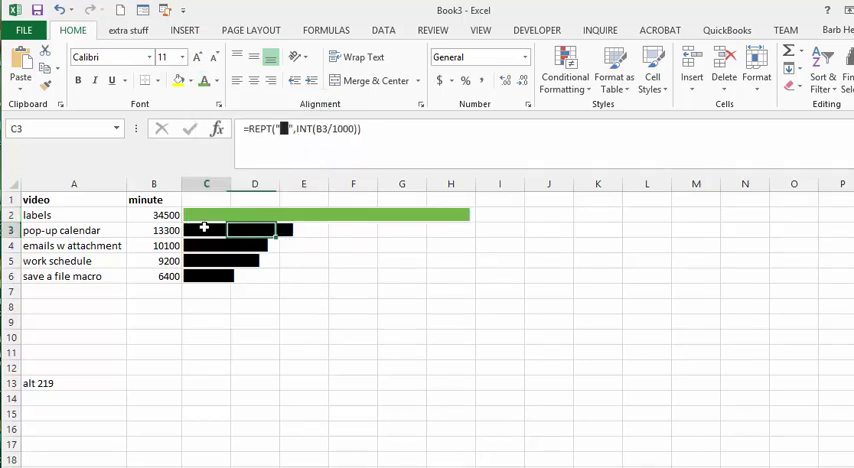
pyautogui.click(217, 82)
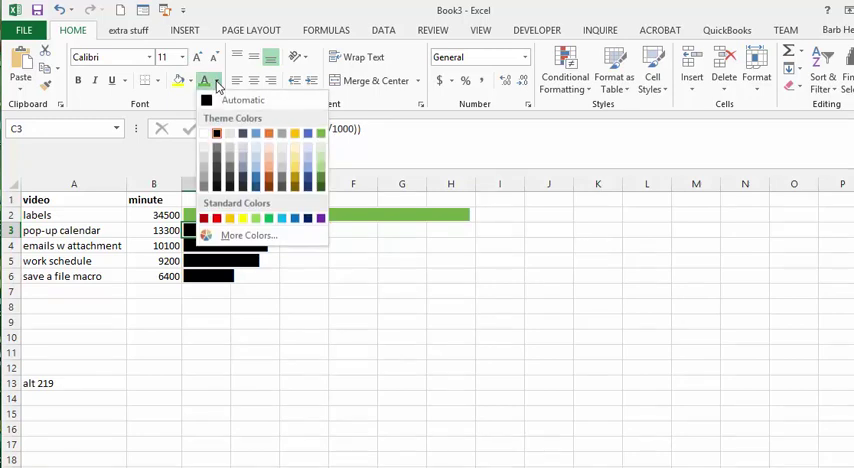
pyautogui.click(258, 180)
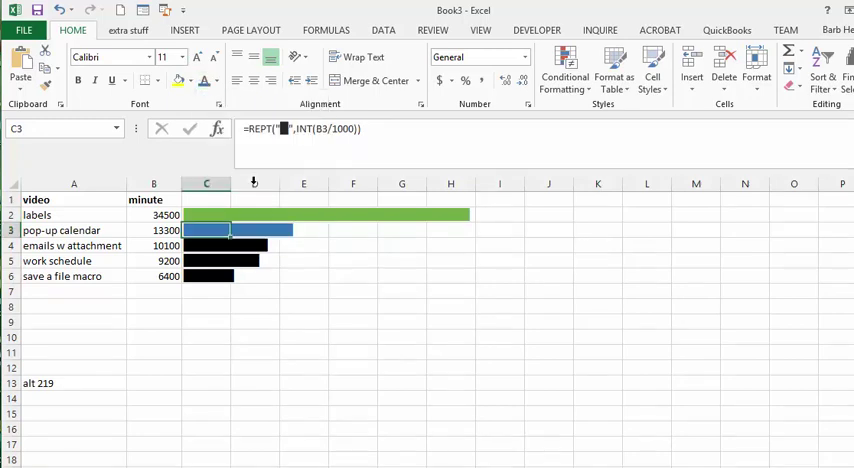
pyautogui.click(210, 258)
# Colour the emails w attachment bar in C4 orange
pyautogui.click(207, 245)
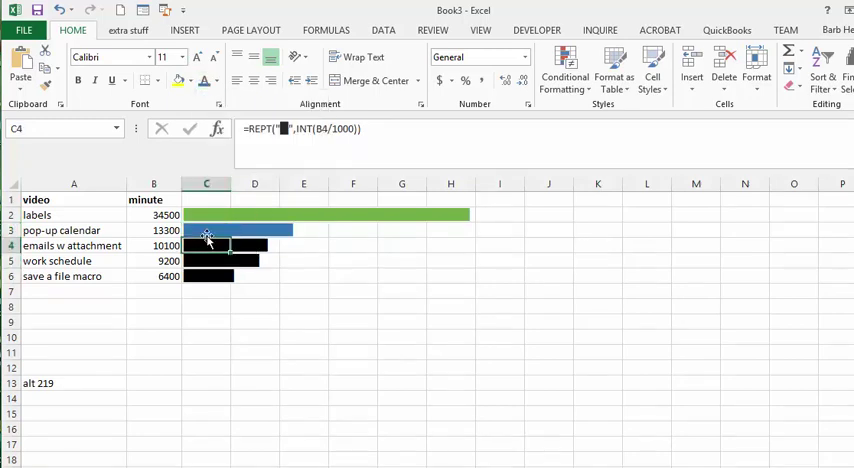
pyautogui.click(217, 82)
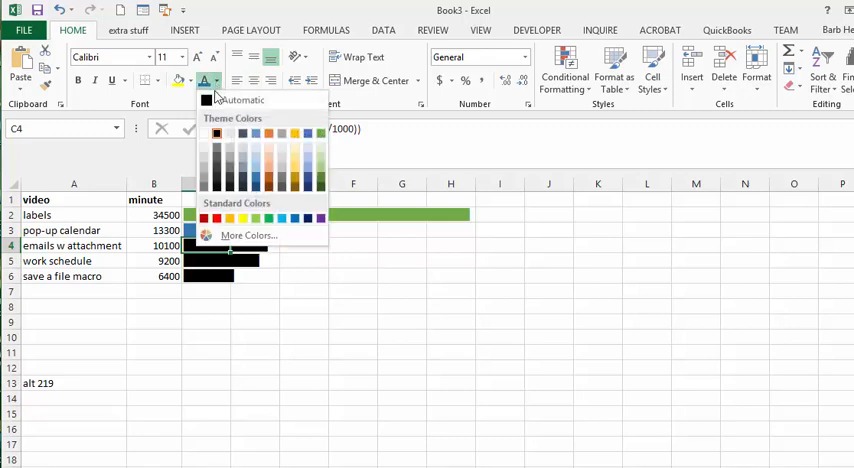
pyautogui.click(269, 180)
pyautogui.click(234, 261)
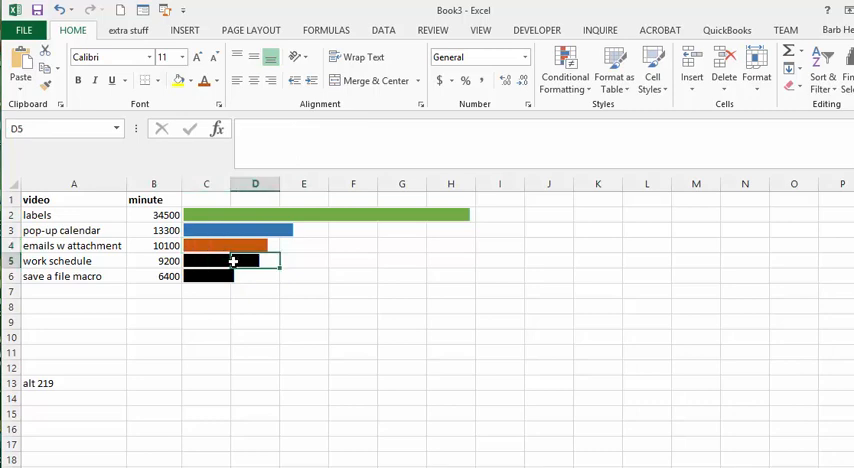
# Colour the work schedule bar in C5 light green
pyautogui.click(206, 261)
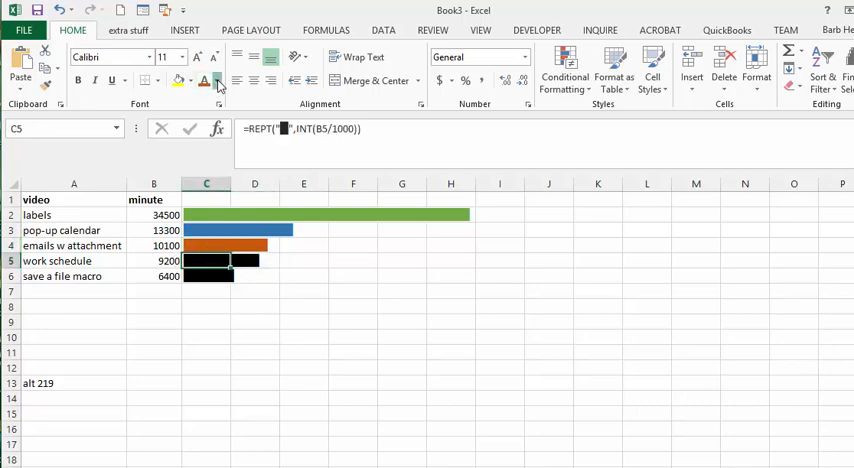
pyautogui.click(219, 84)
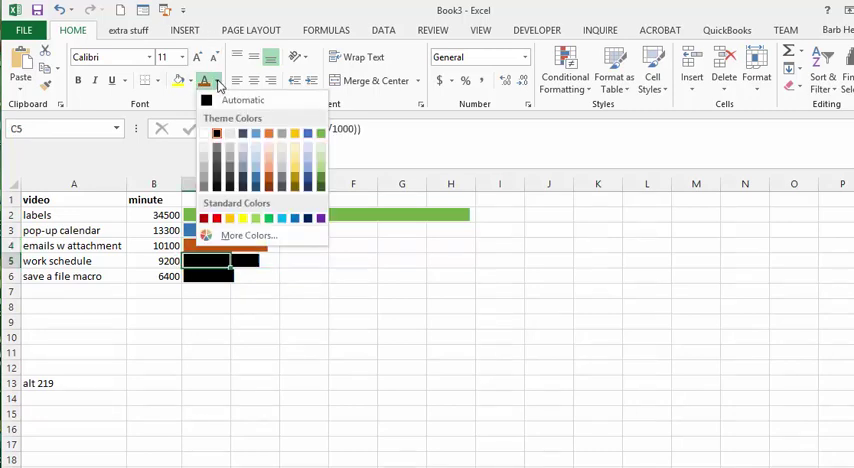
pyautogui.click(320, 158)
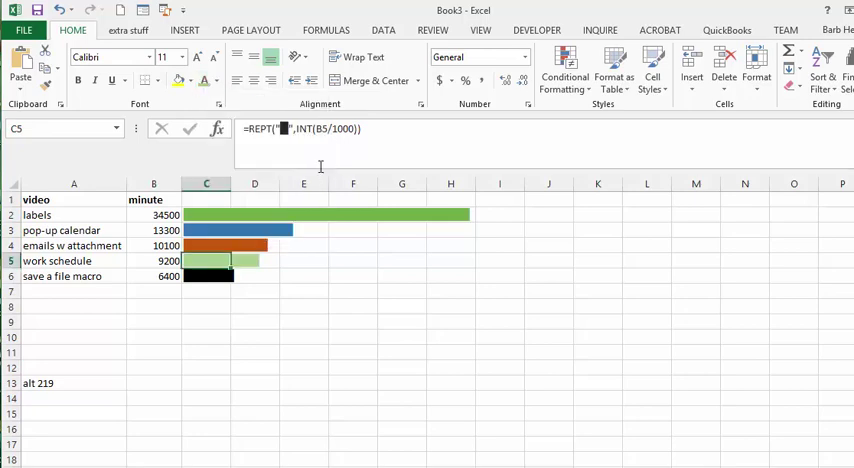
# Colour the save a file macro bar in C6 red and deselect to view all five bars
pyautogui.click(215, 277)
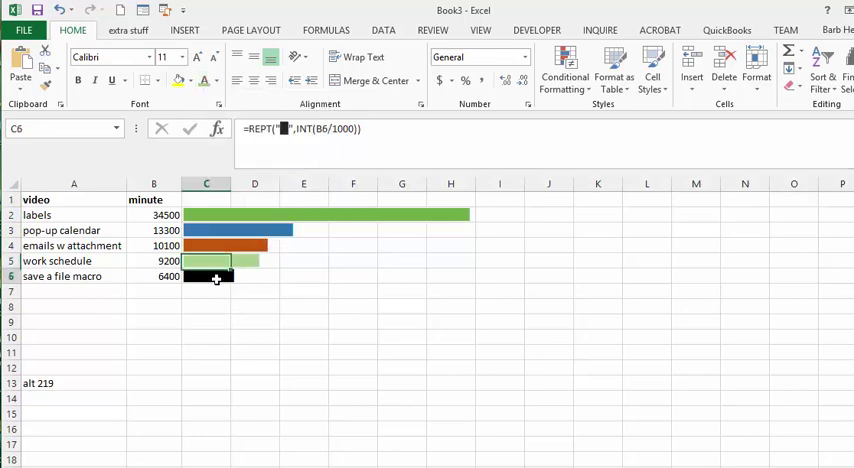
pyautogui.click(216, 81)
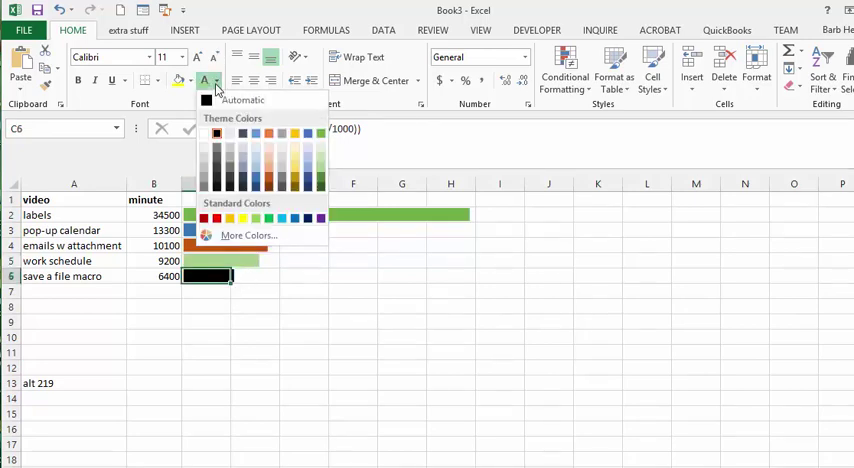
pyautogui.click(217, 218)
pyautogui.click(435, 410)
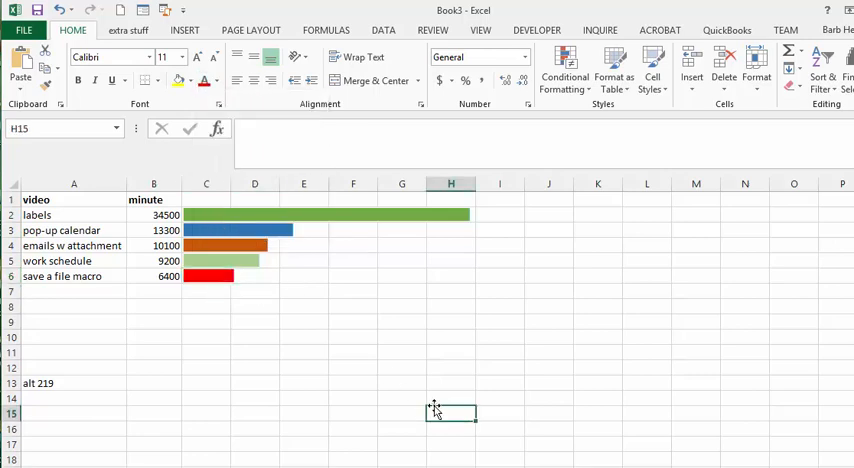